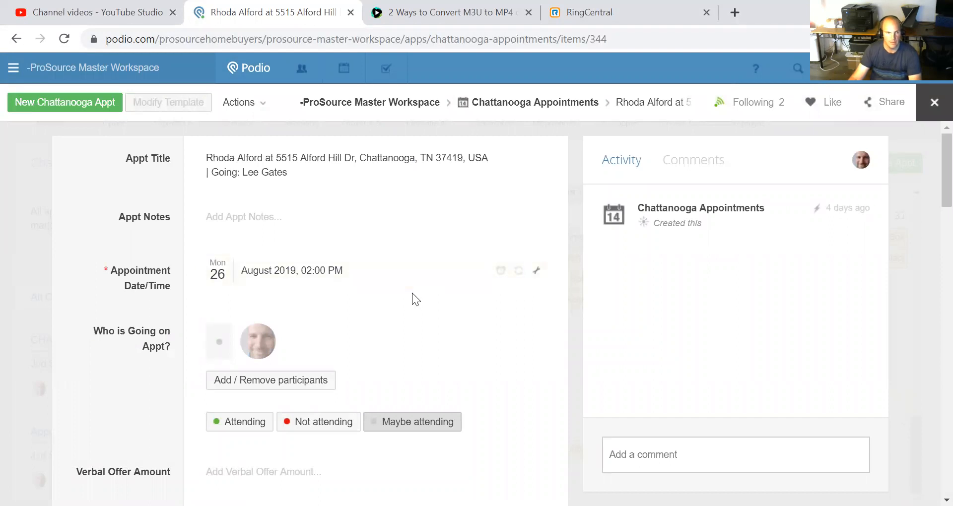
Set the appointment's verbal offer amount to $52000 and its outcome to Offer Made-Follow up to close the deal.
scroll(412, 293, "down", 5)
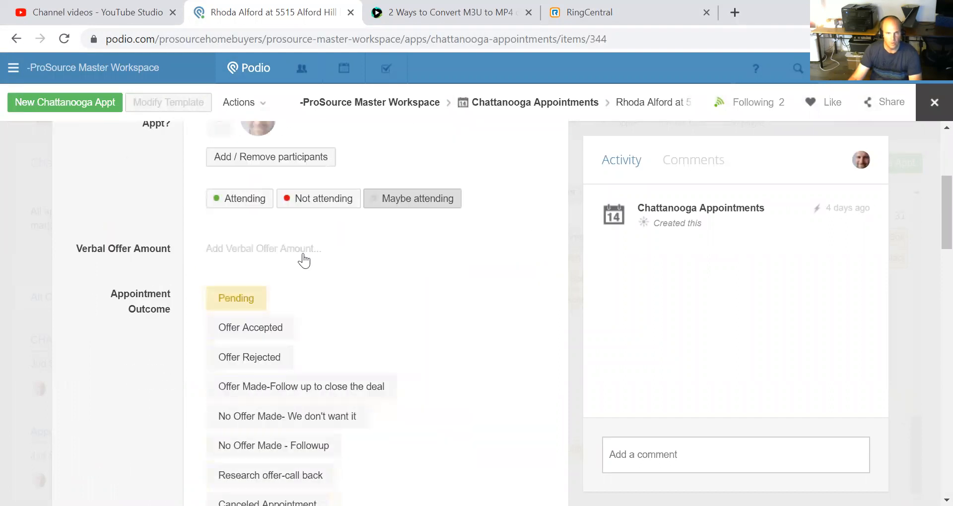
left_click(299, 249)
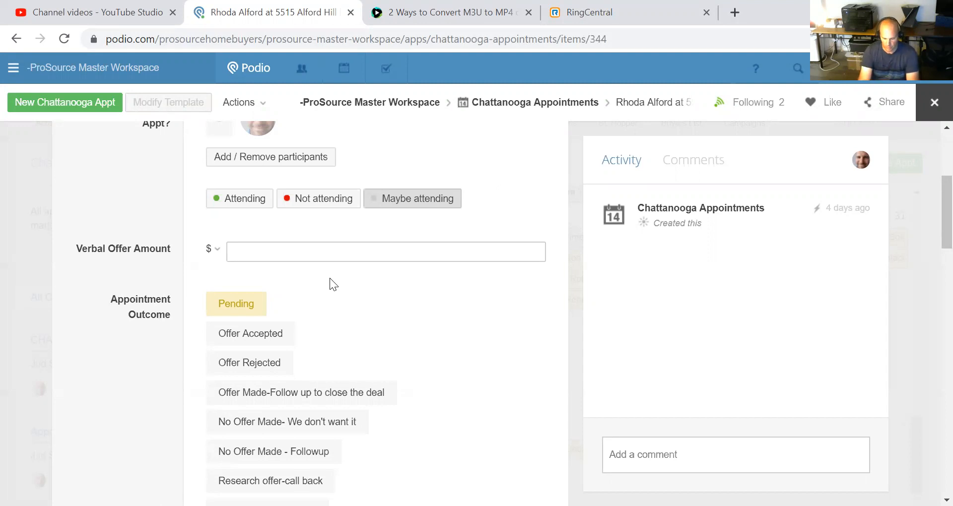
type("52000")
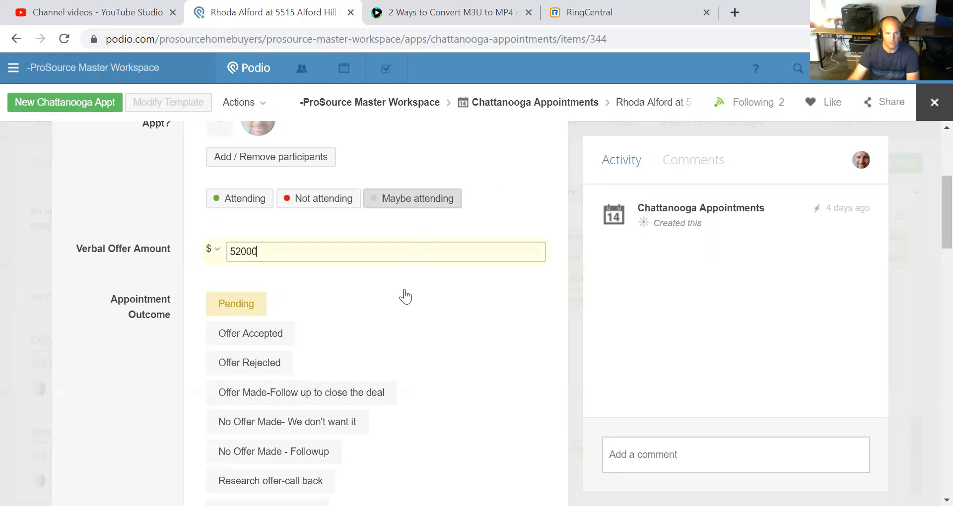
scroll(380, 311, "down", 1)
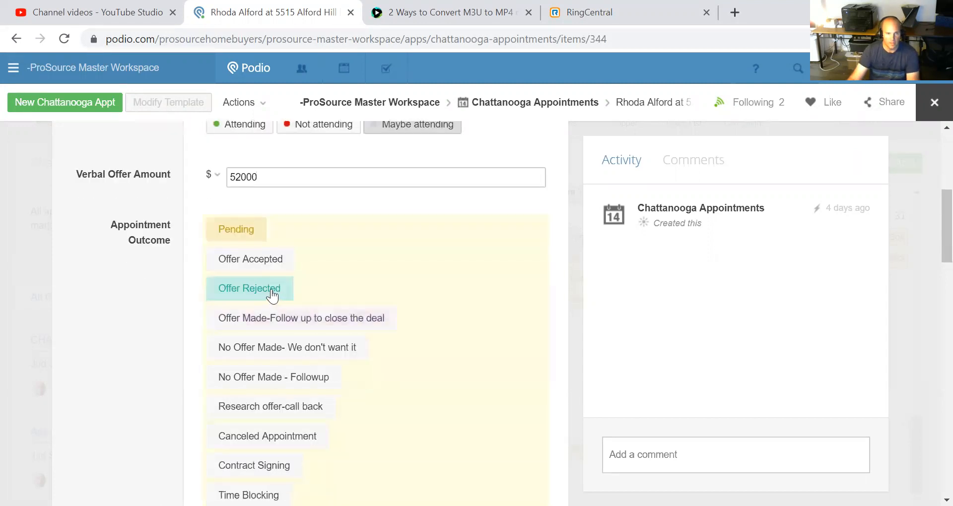
left_click(258, 329)
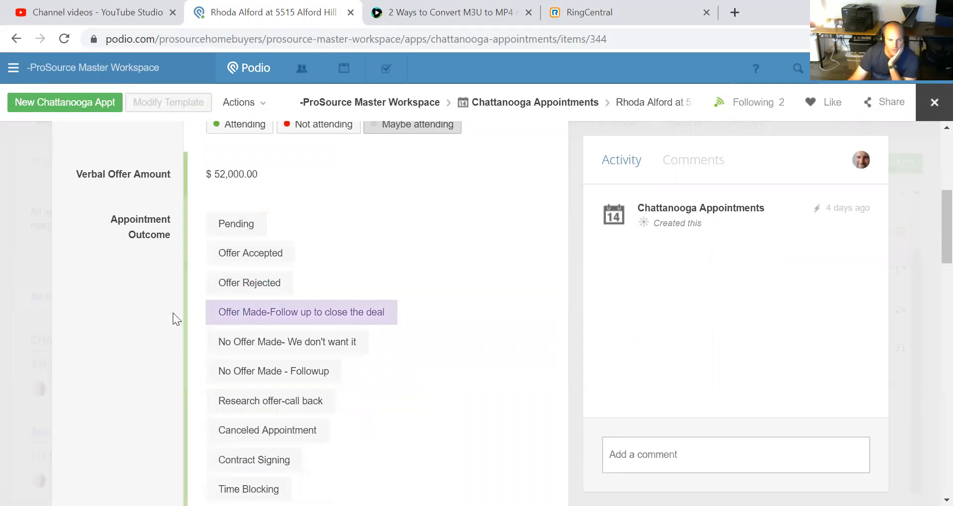
Review the rest of the appointment record and open its related property lead.
scroll(189, 281, "down", 3)
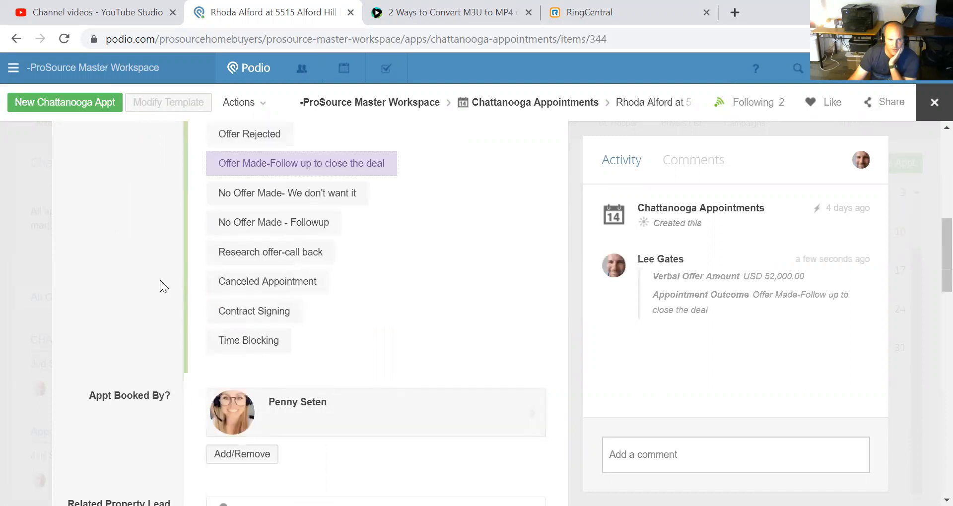
scroll(154, 270, "up", 2)
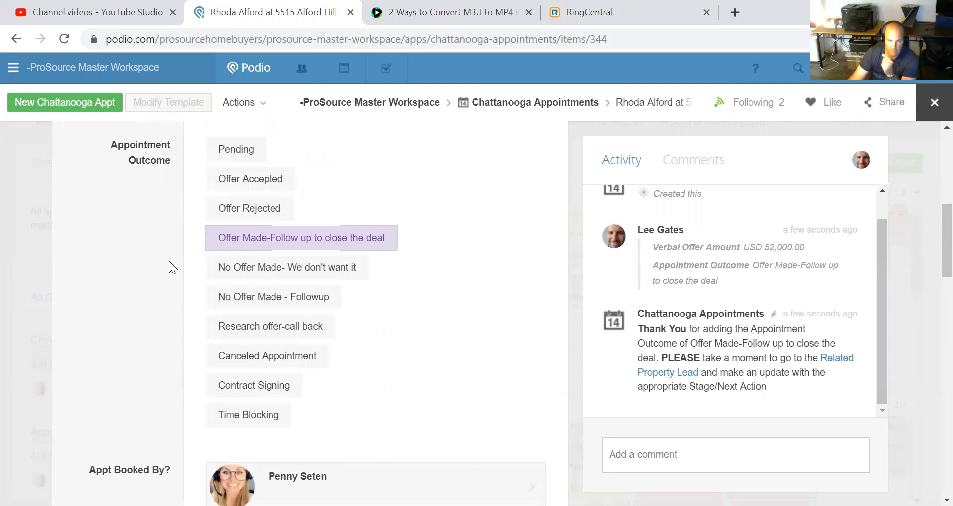
scroll(168, 259, "down", 2)
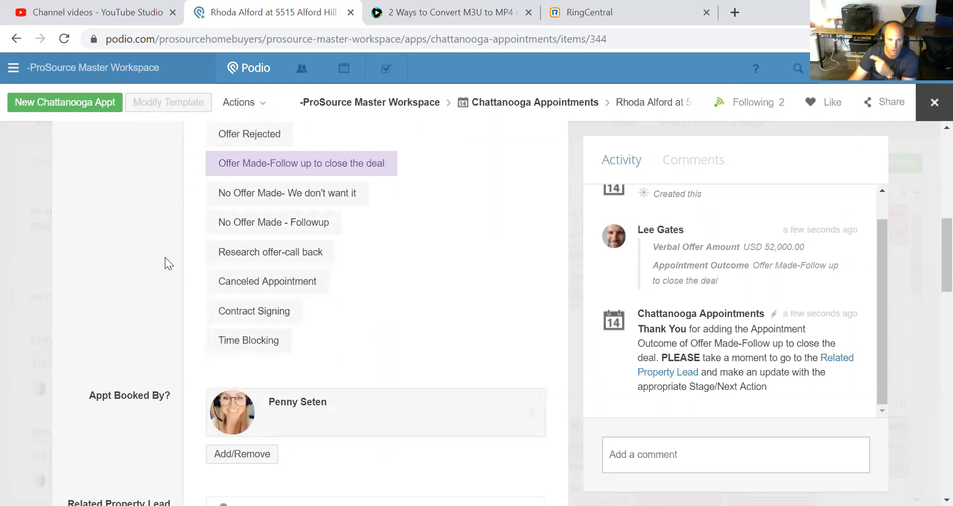
scroll(165, 257, "down", 7)
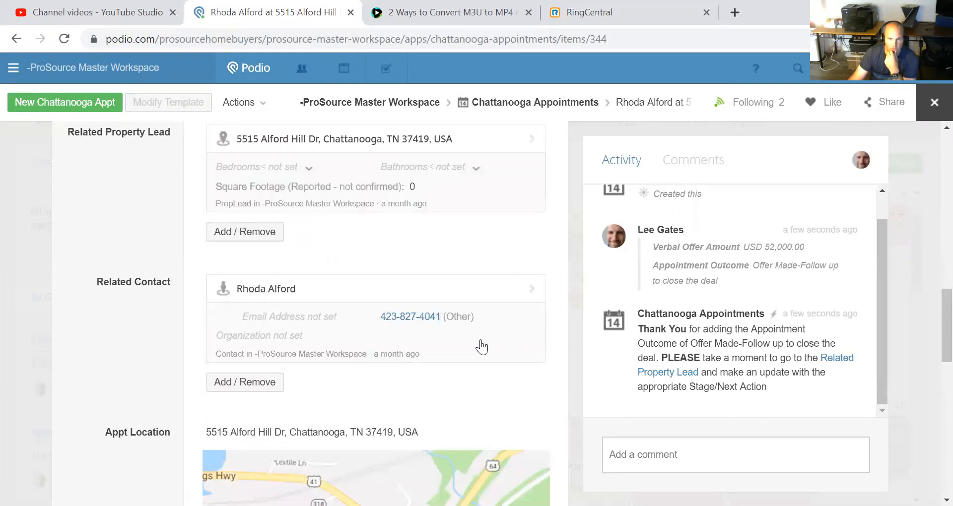
scroll(476, 348, "down", 10)
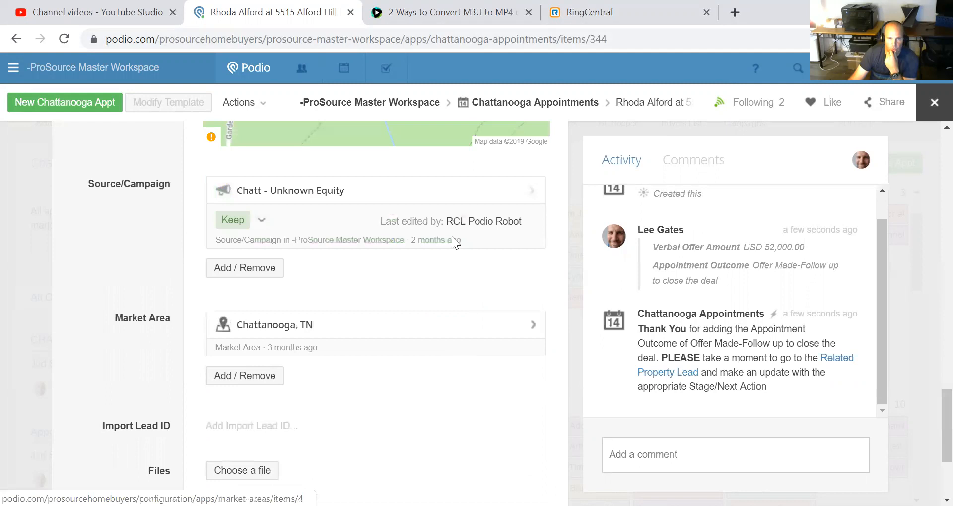
scroll(453, 237, "down", 3)
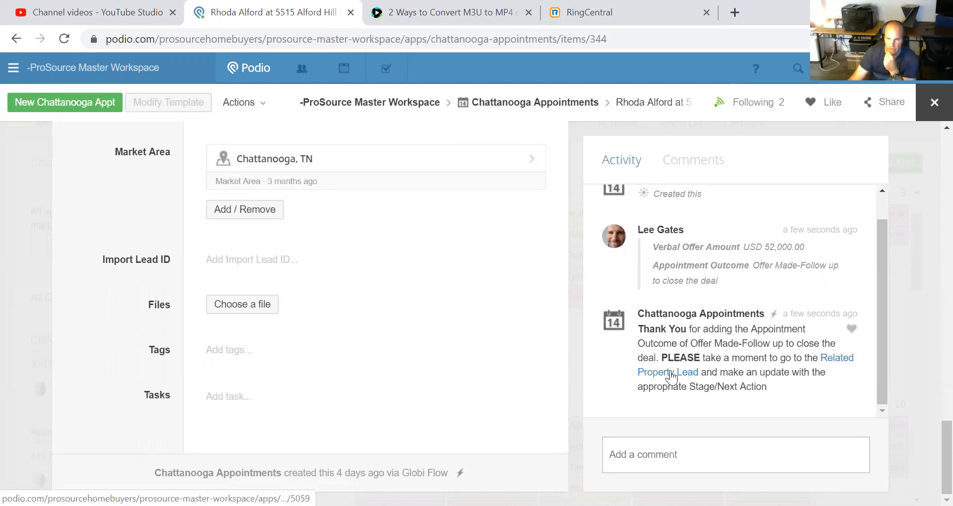
scroll(439, 359, "up", 5)
scroll(438, 360, "up", 10)
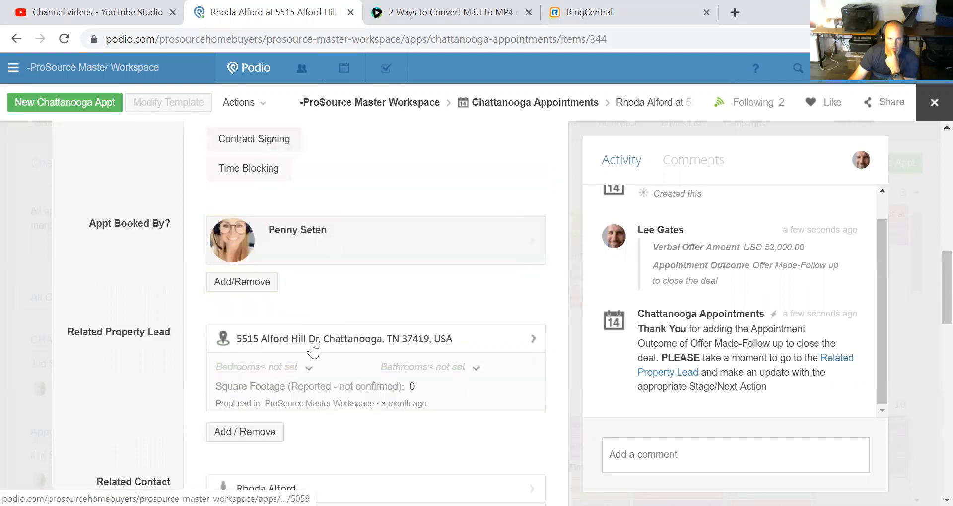
left_click(312, 343)
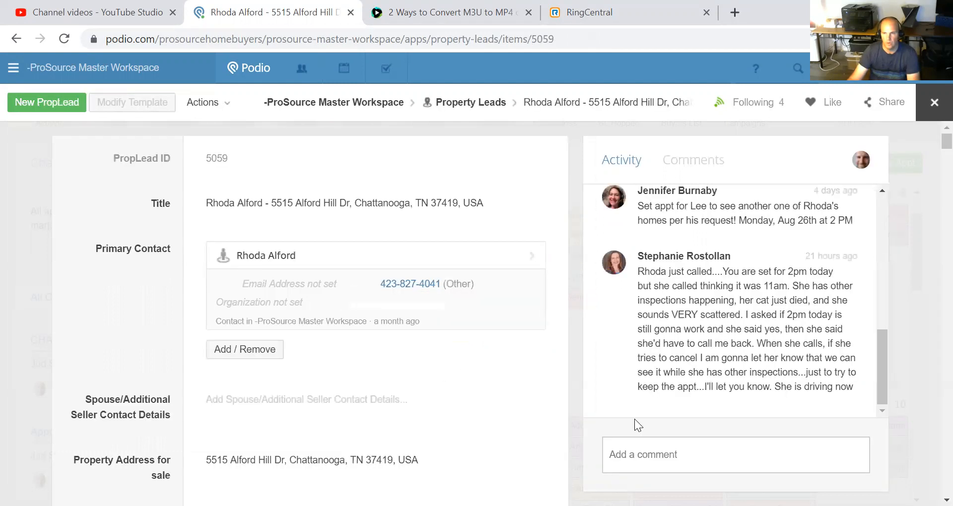
Begin a lead comment: "We met at the smaller home that was her sisters, it's full of stuff. In good condition, but SUPER outdated and".
left_click(690, 451)
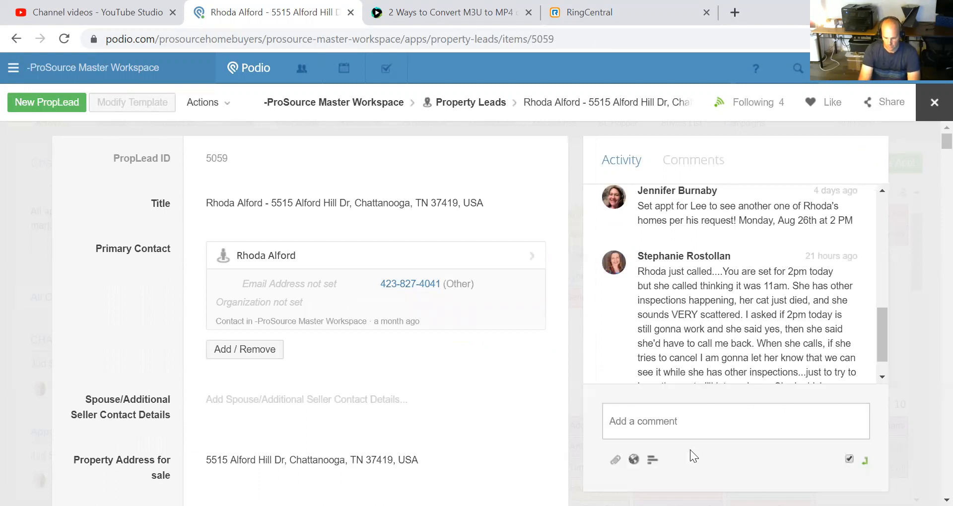
type("We met ")
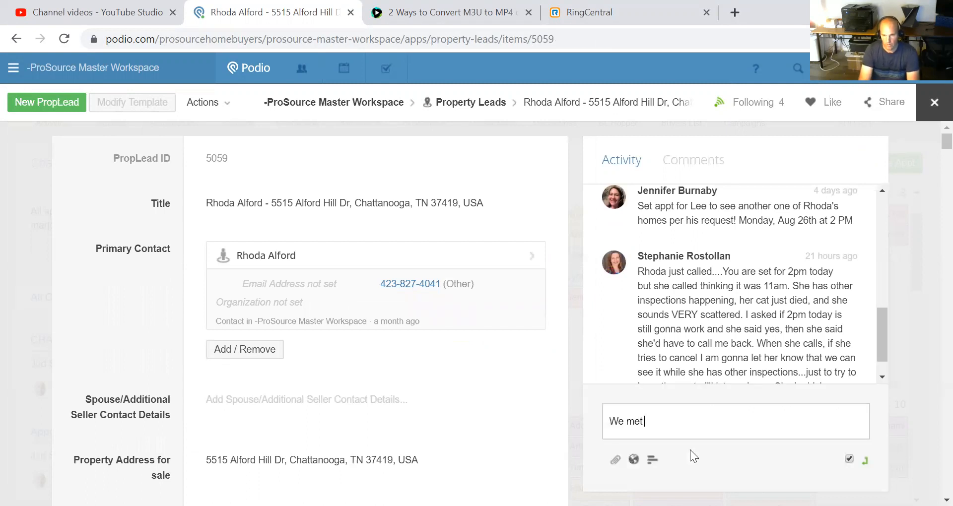
type("at the smaller h")
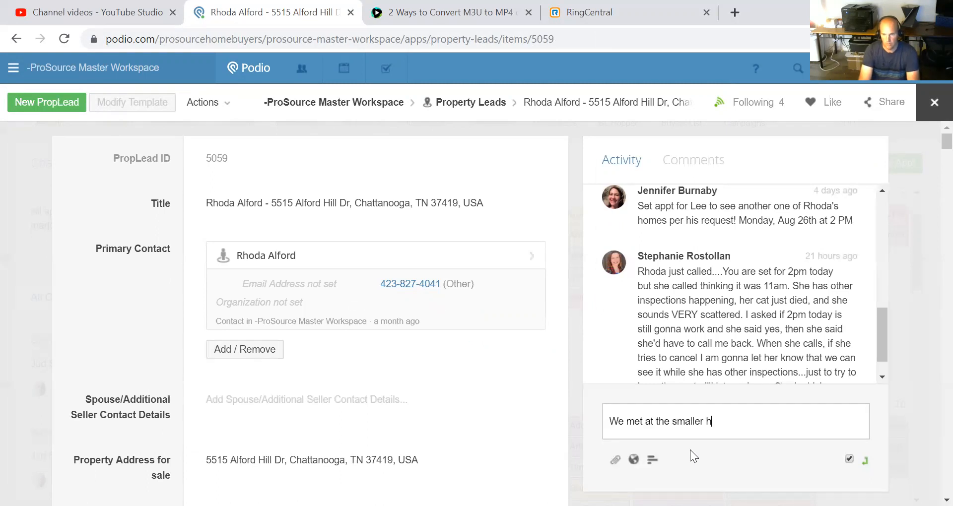
type("ome that was her sister")
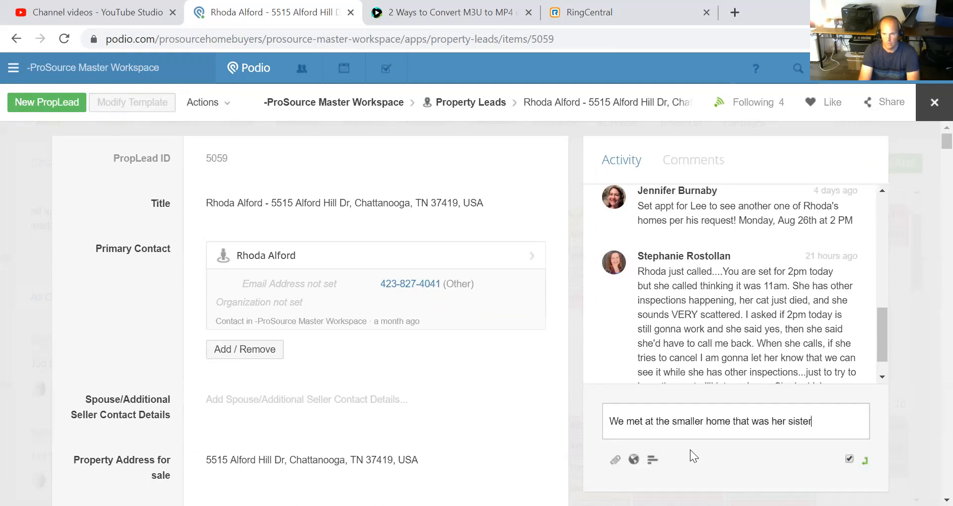
type("s, it's full of st")
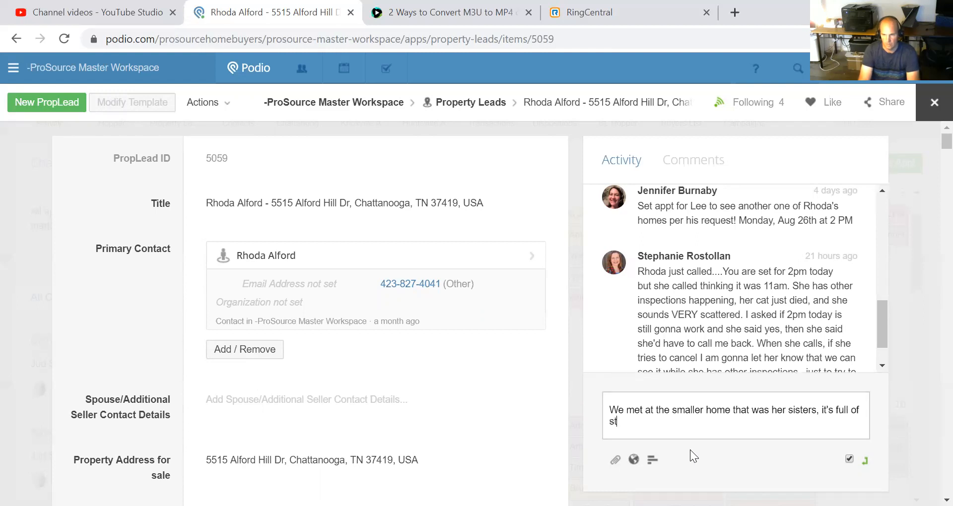
type("uff. In good condition, but SUPER out")
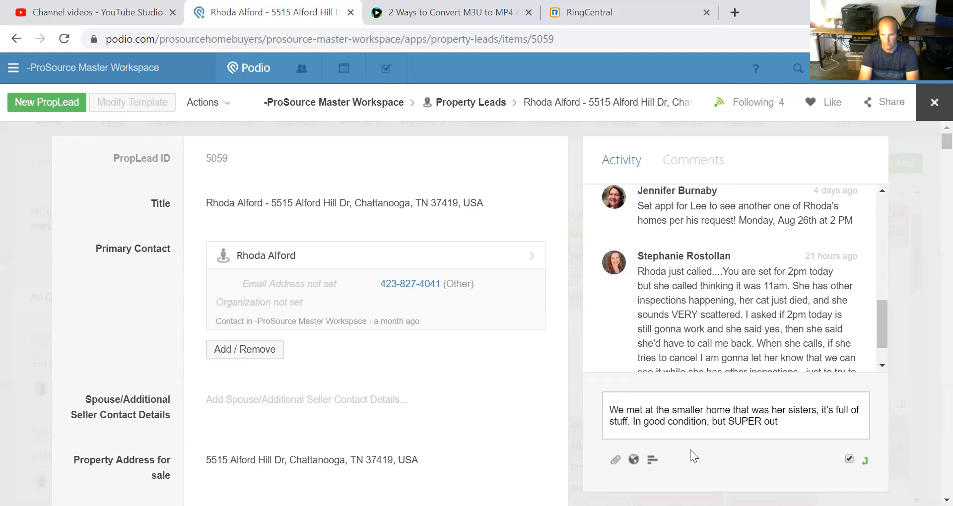
type("dated and")
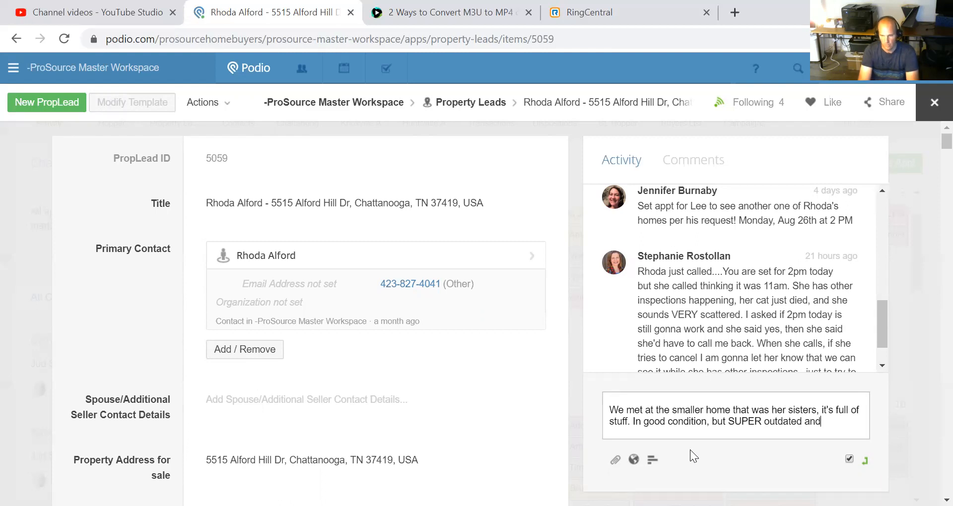
Complete the comment with "needs everything from a cosmetic standpoint, windows, etc. Exterior mostly solid, again may need paint." and post it.
type(" needs everything from a cosmetic s")
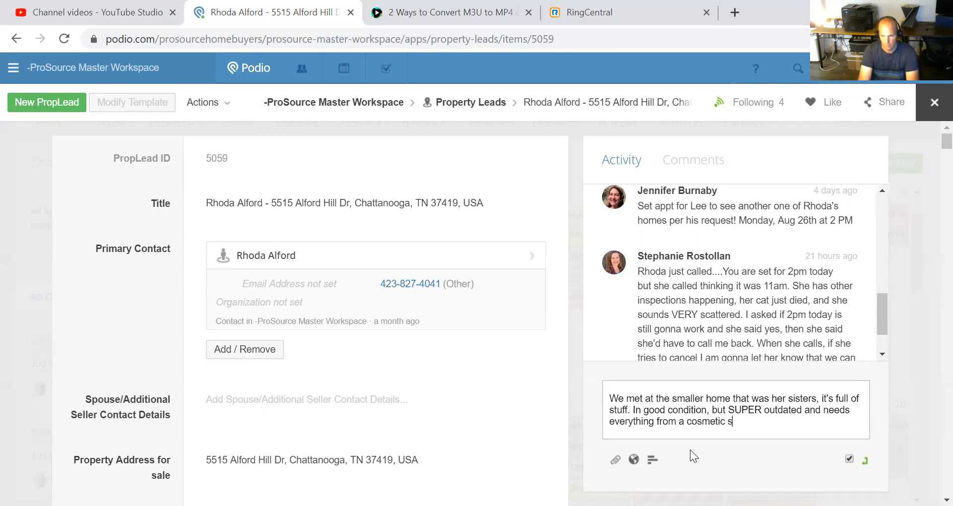
type("tandpo")
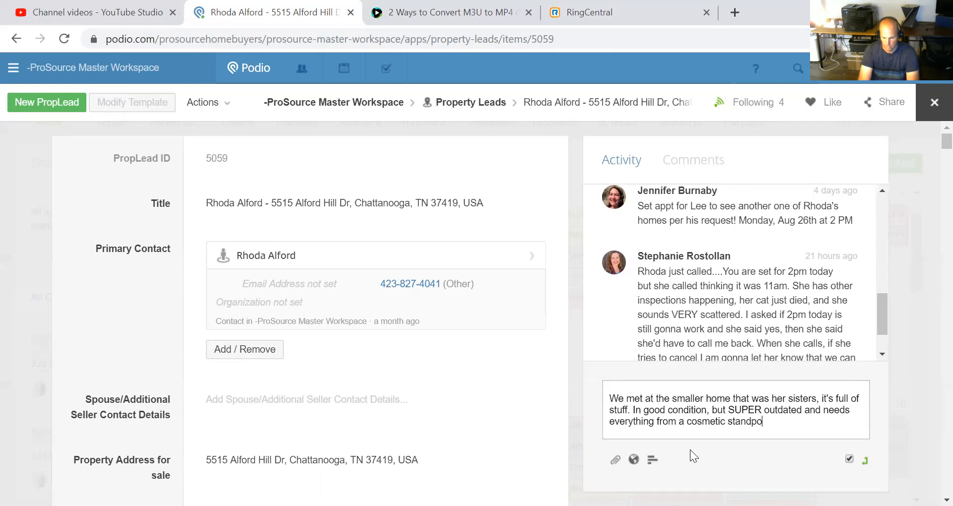
type("int, windows, ")
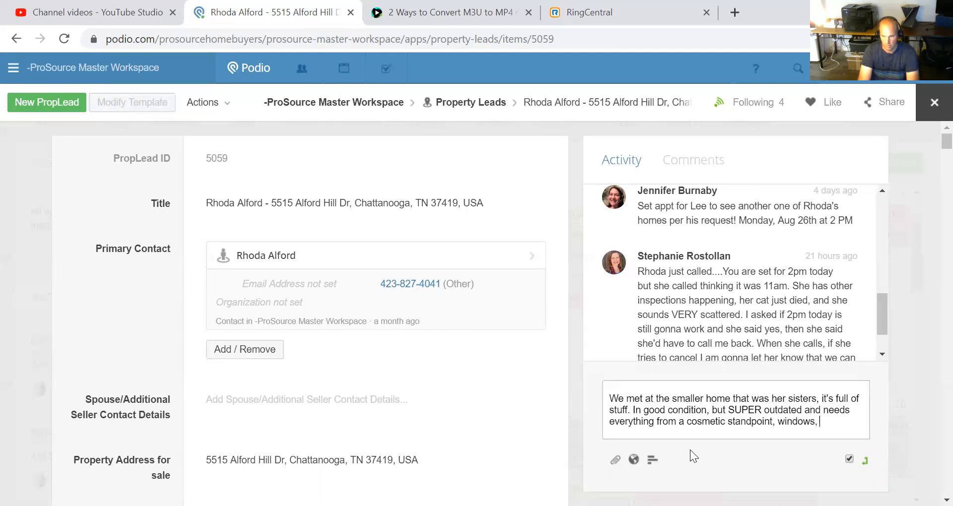
type("etc. Exterior mostly sol")
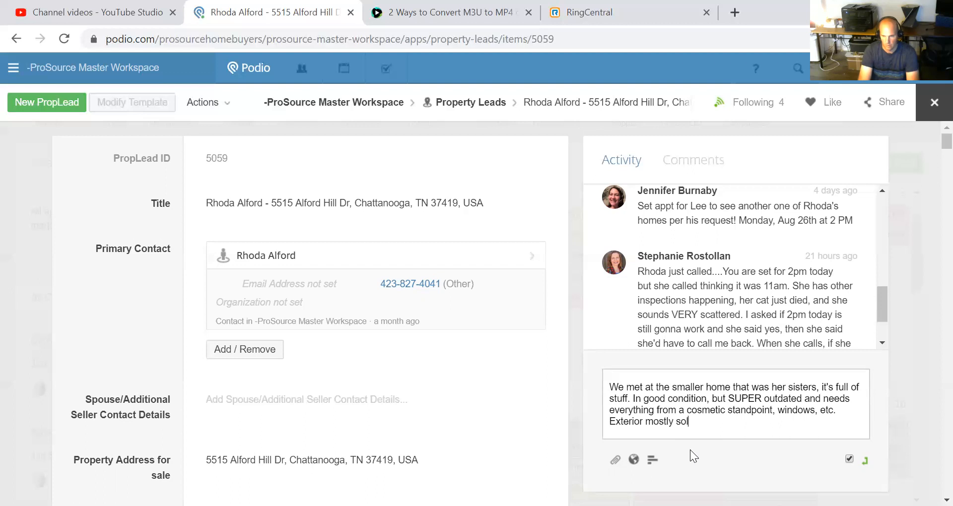
type("id, again may need paint.")
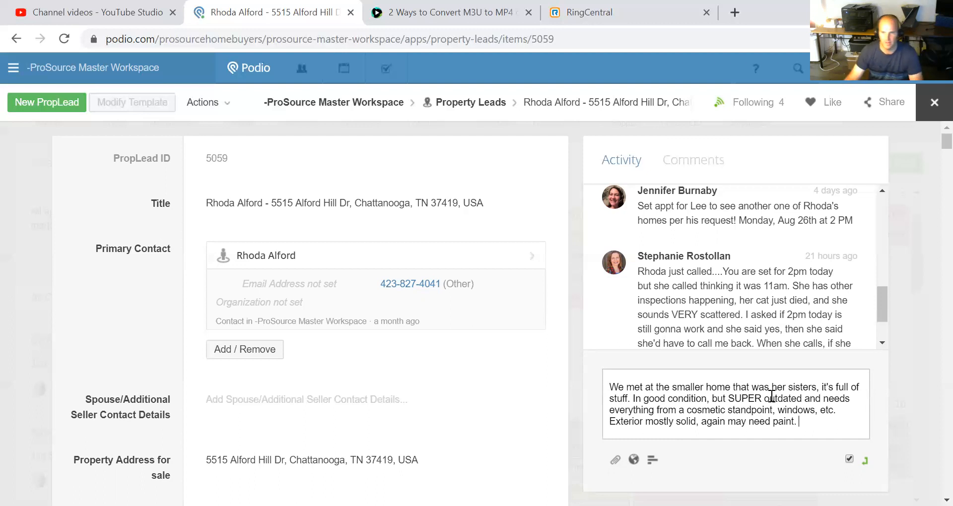
key("Return")
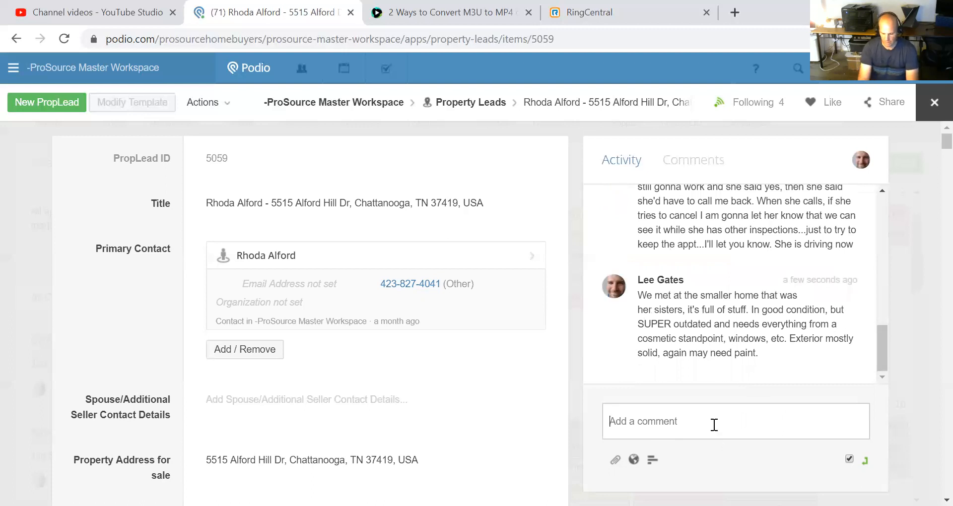
Post a second comment: "Call in a week to see if they're more willing to work with a faster sale, for a price I can make happen.".
type("Call")
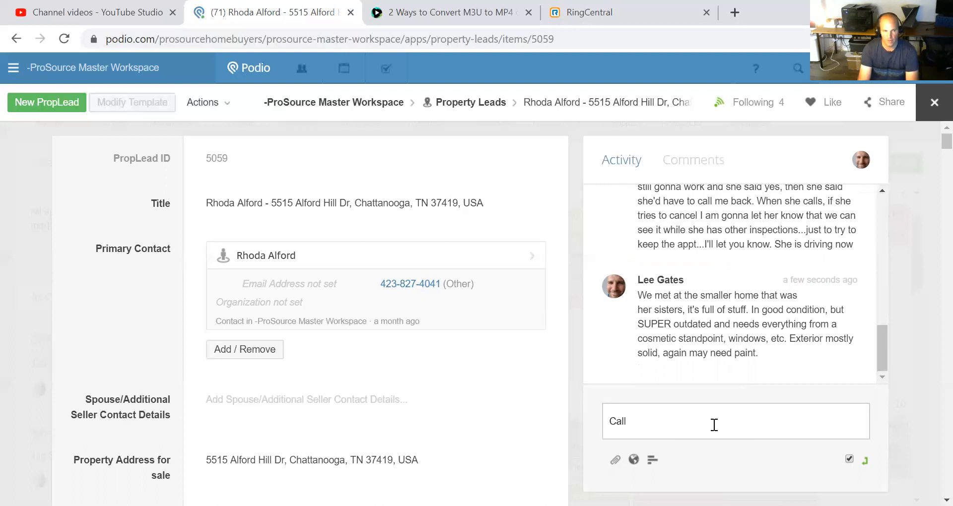
type("in ")
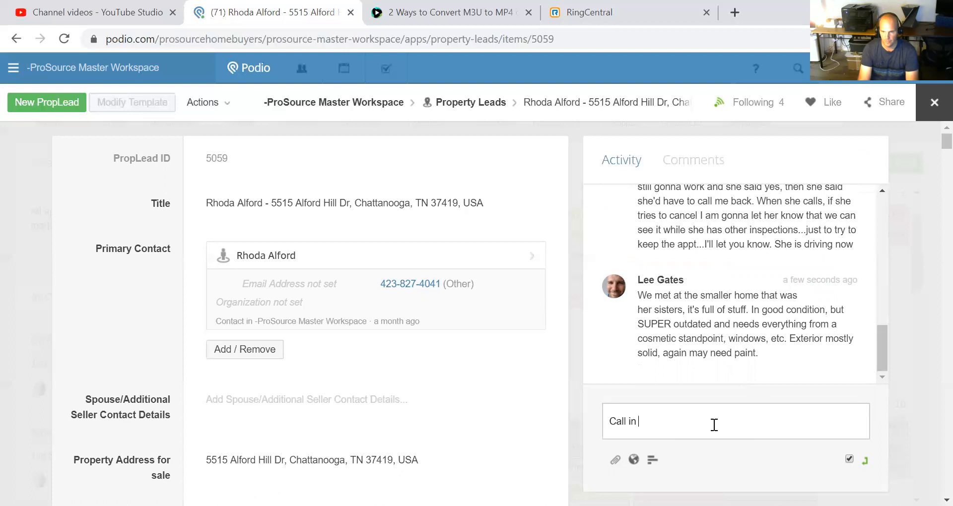
type("a week t")
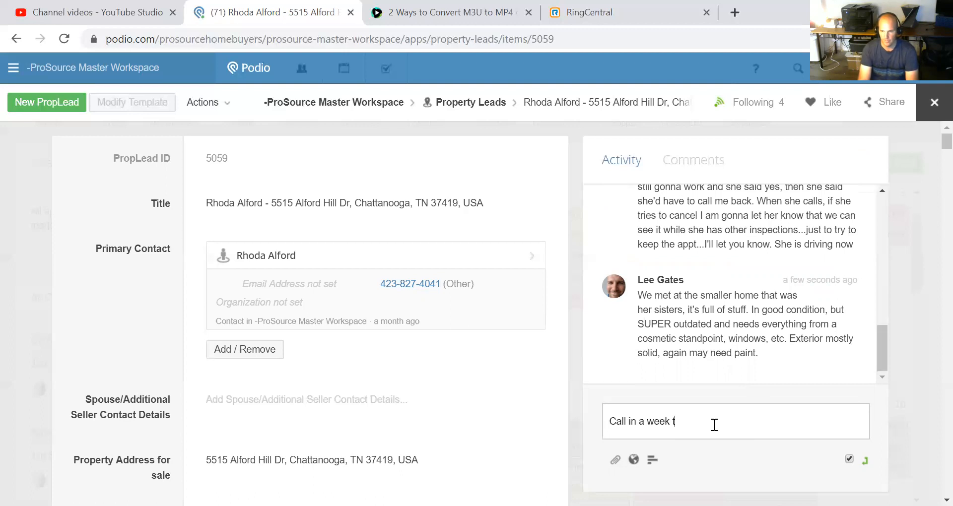
type("o see if they're more will")
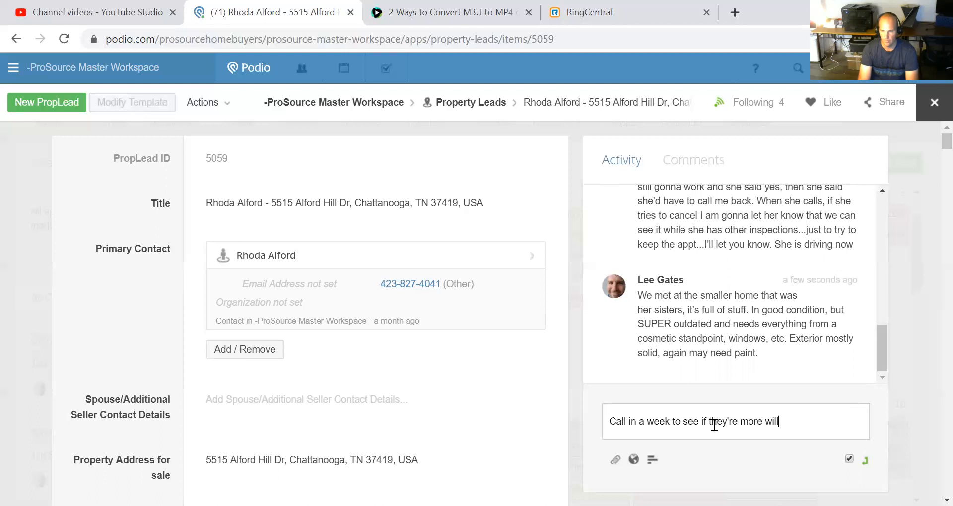
type("ing to work with a ")
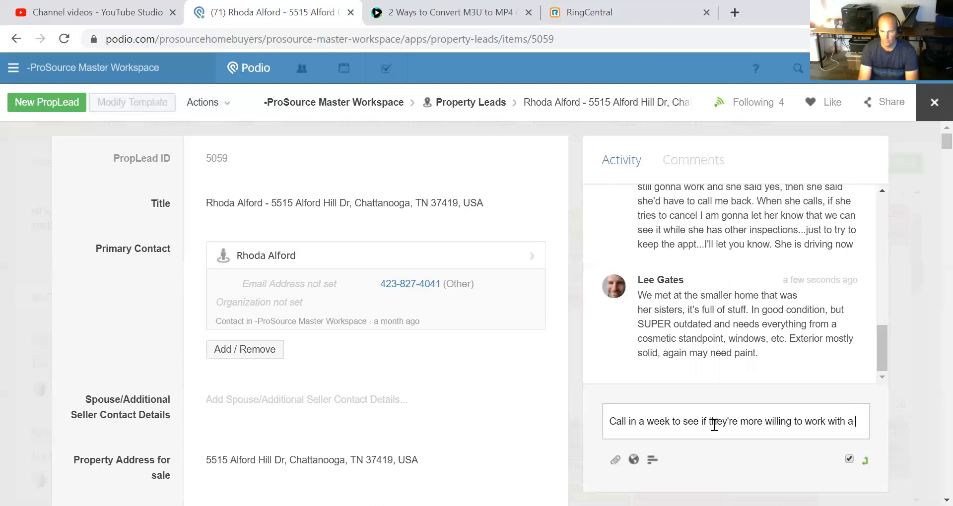
type("faster sal")
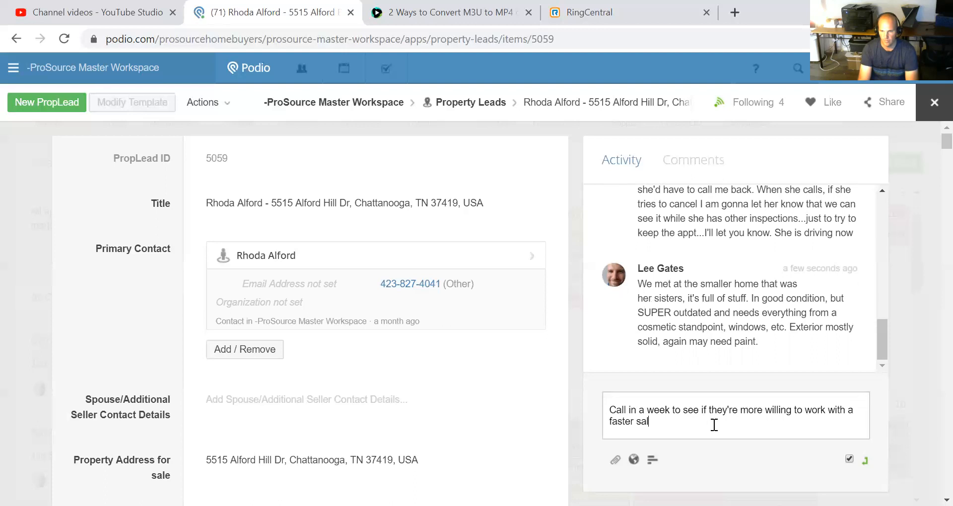
type("e, for a price I can make happen?")
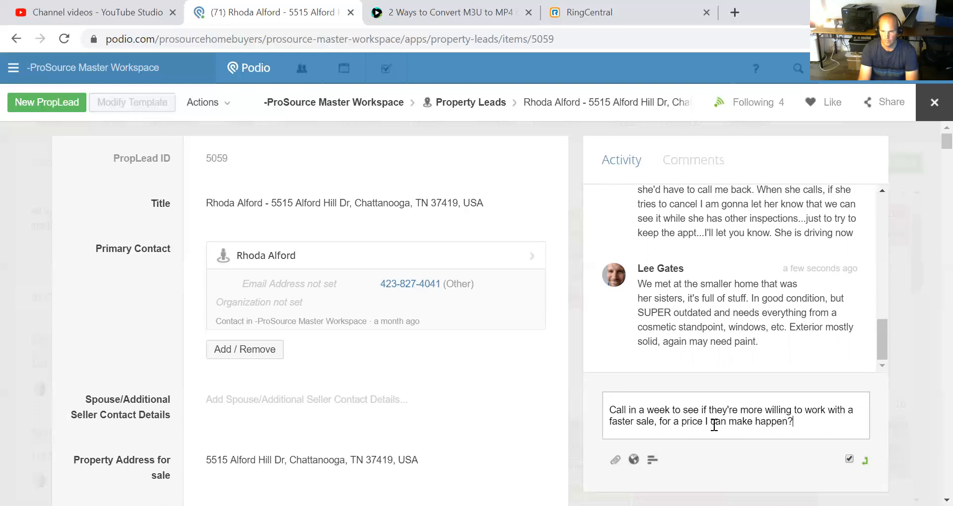
key("BackSpace")
type(".")
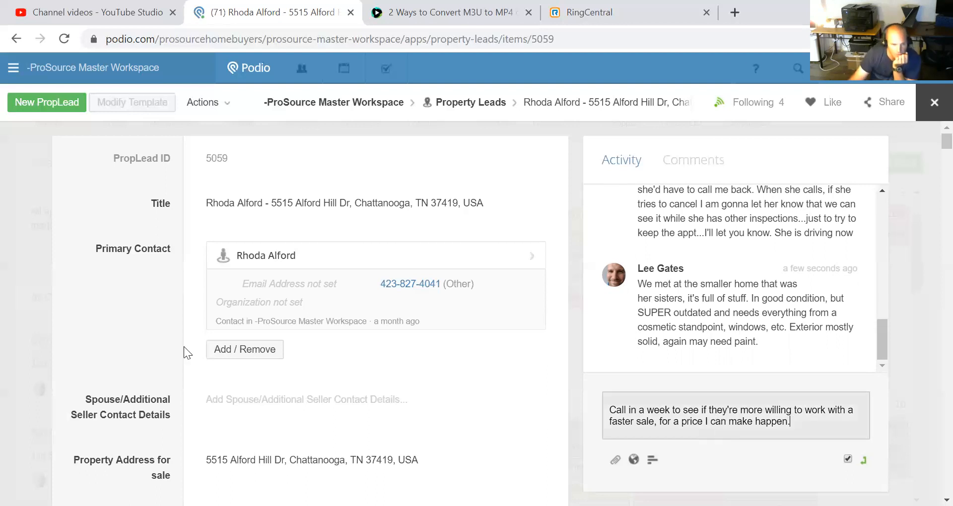
key("Return")
Examine the property lead's general notes, current ownership, and lead and acquisitions manager assignments.
scroll(208, 260, "down", 6)
scroll(208, 256, "down", 5)
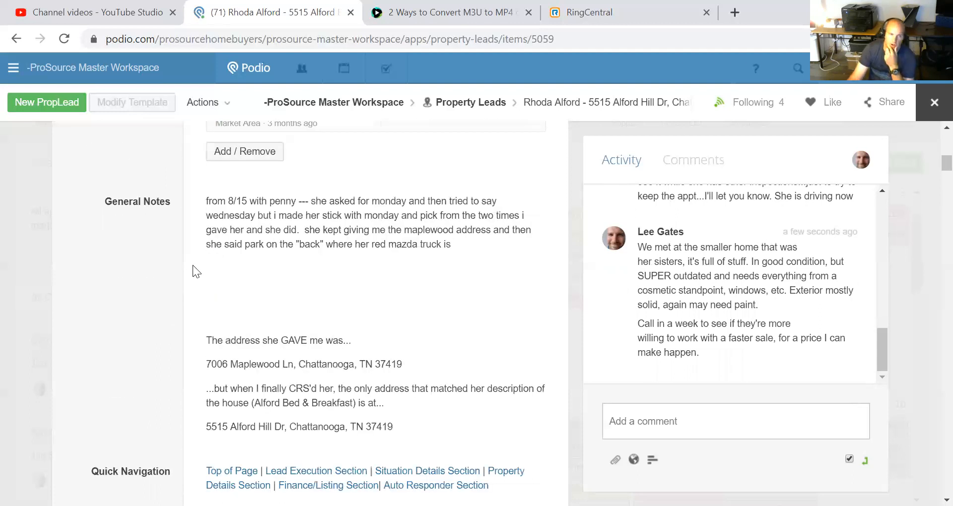
scroll(191, 268, "down", 6)
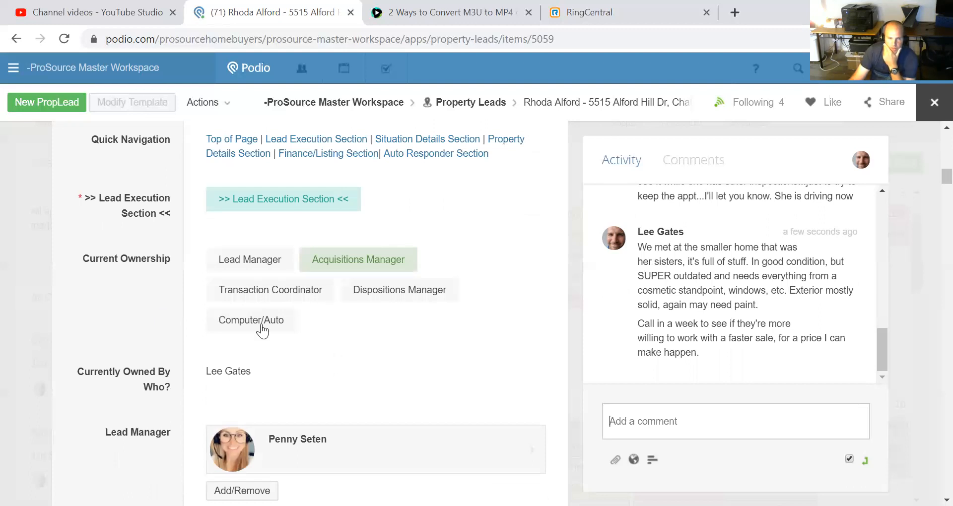
left_click(325, 290)
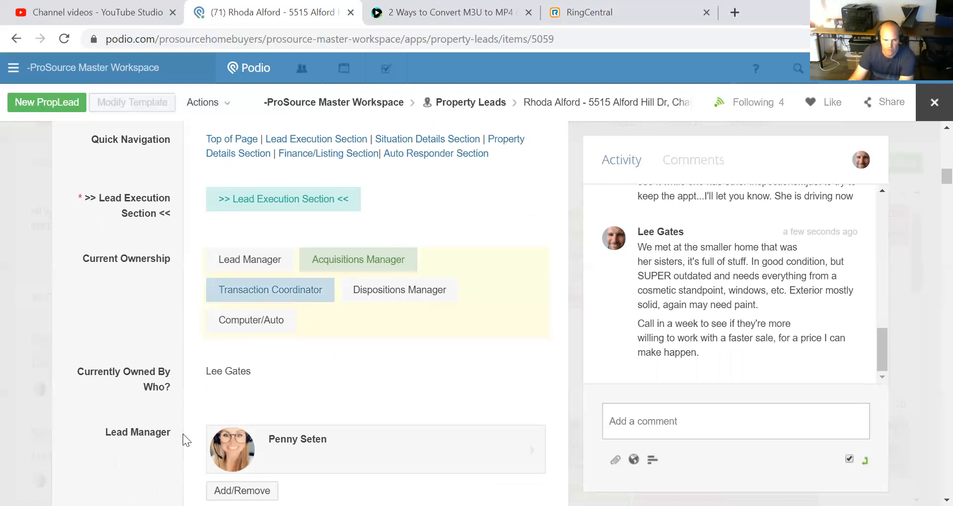
scroll(277, 309, "down", 1)
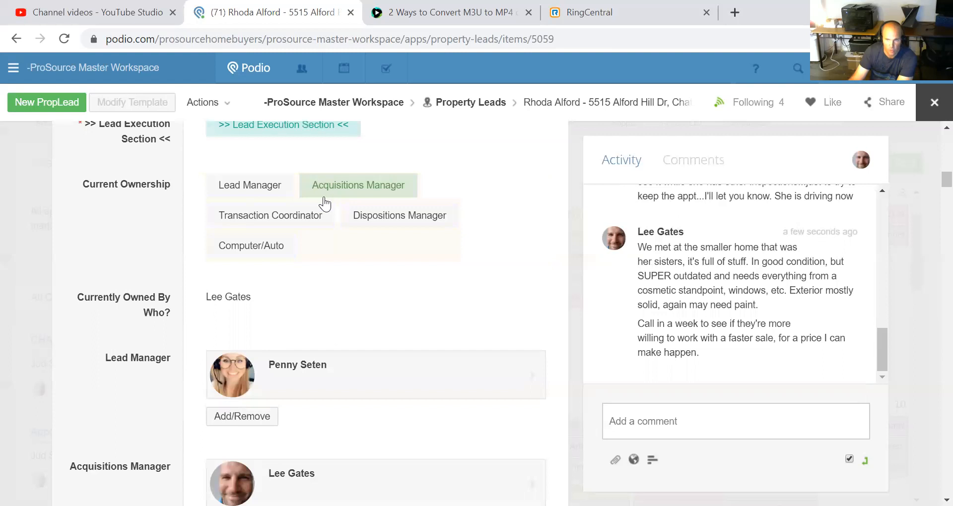
scroll(334, 257, "down", 1)
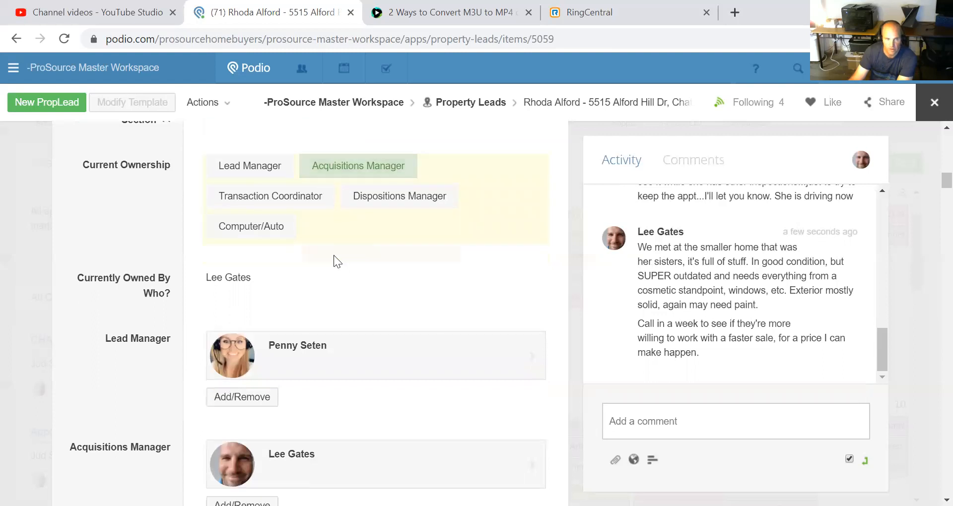
scroll(335, 251, "down", 6)
scroll(298, 159, "up", 2)
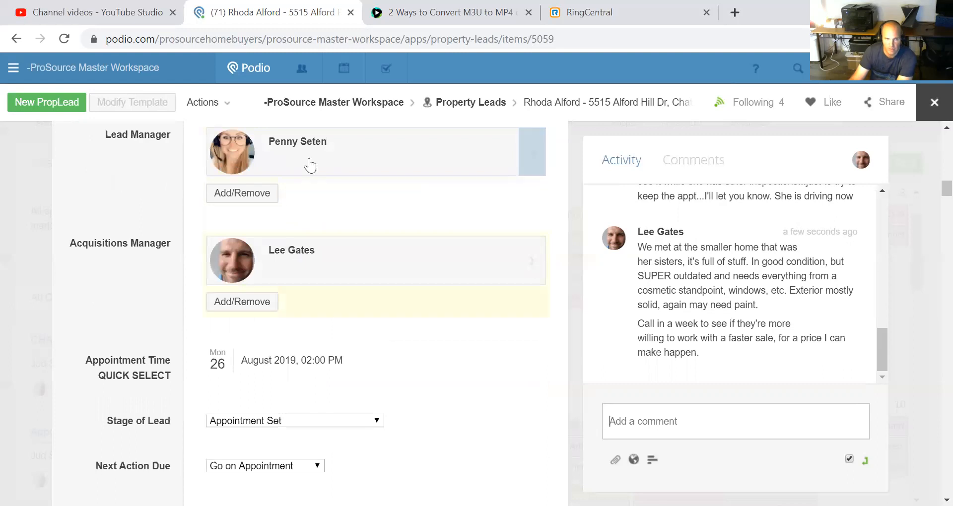
scroll(243, 189, "up", 4)
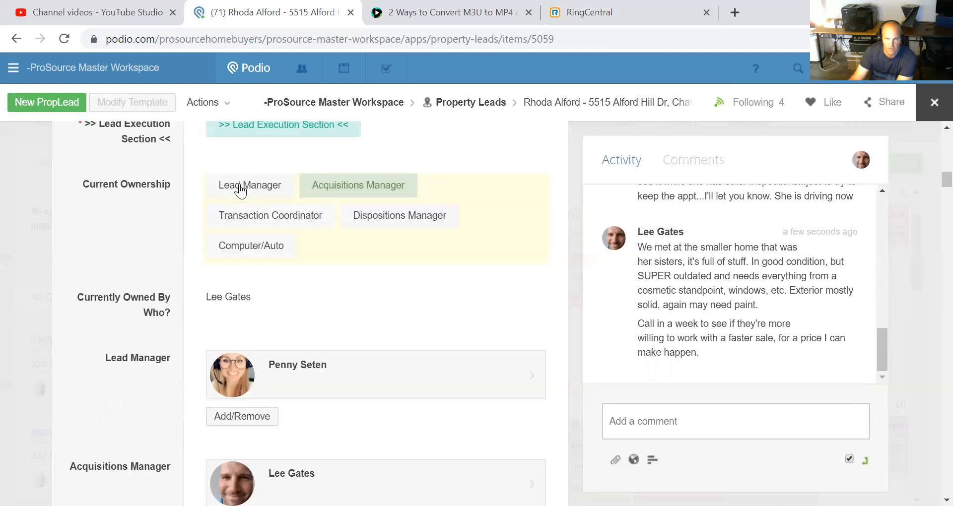
left_click(240, 190)
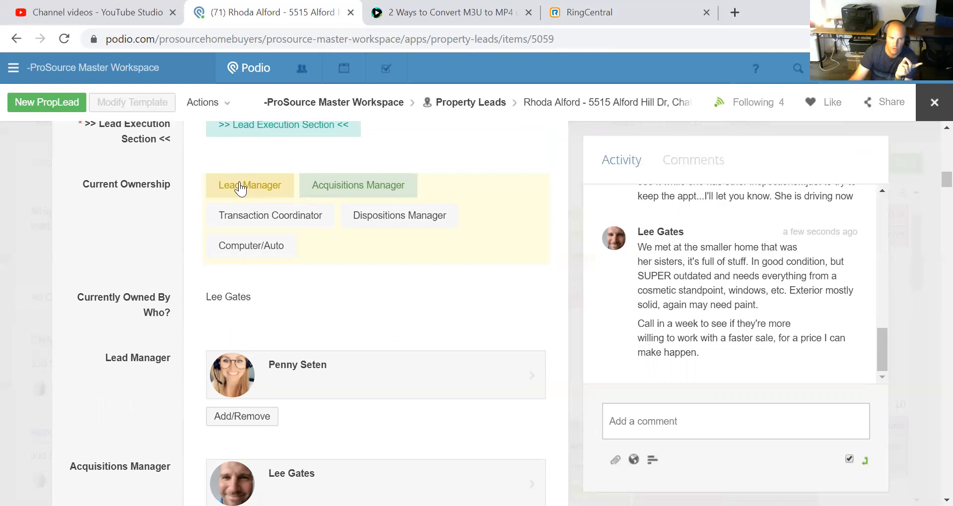
Set both the lead's Stage of Lead and its Next Action Due to Follow Up.
scroll(277, 329, "down", 5)
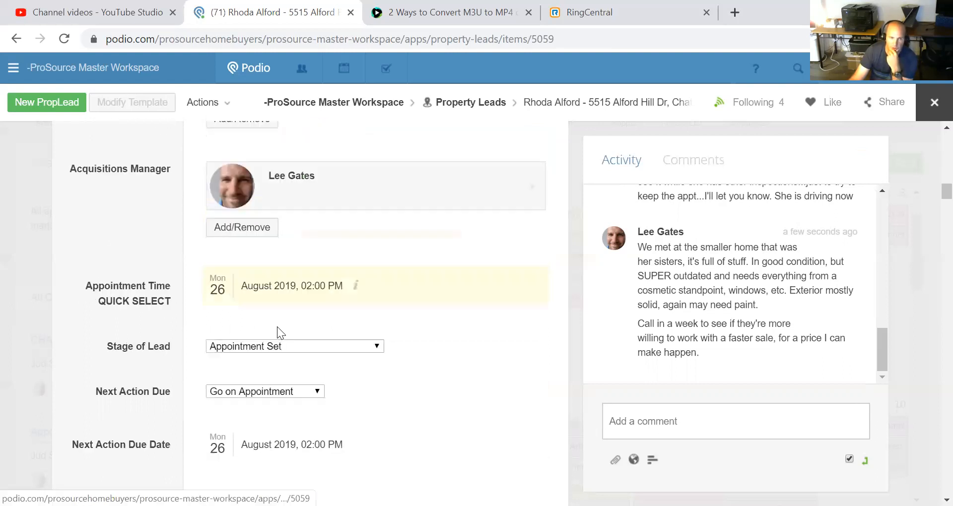
scroll(259, 272, "down", 1)
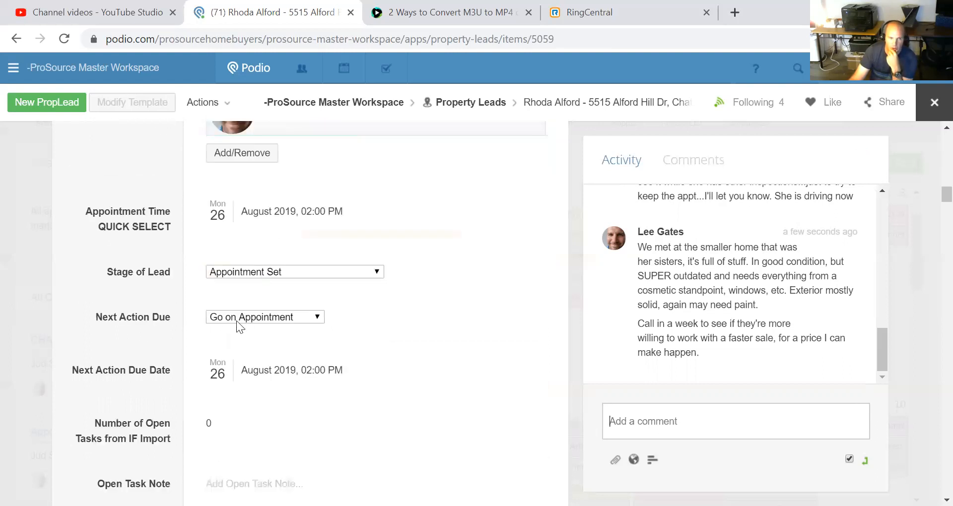
left_click(242, 280)
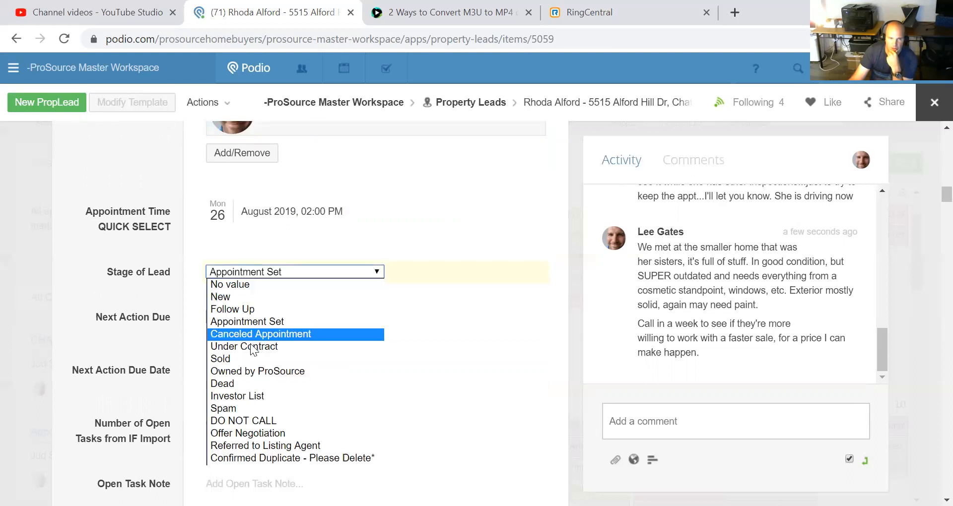
left_click(251, 312)
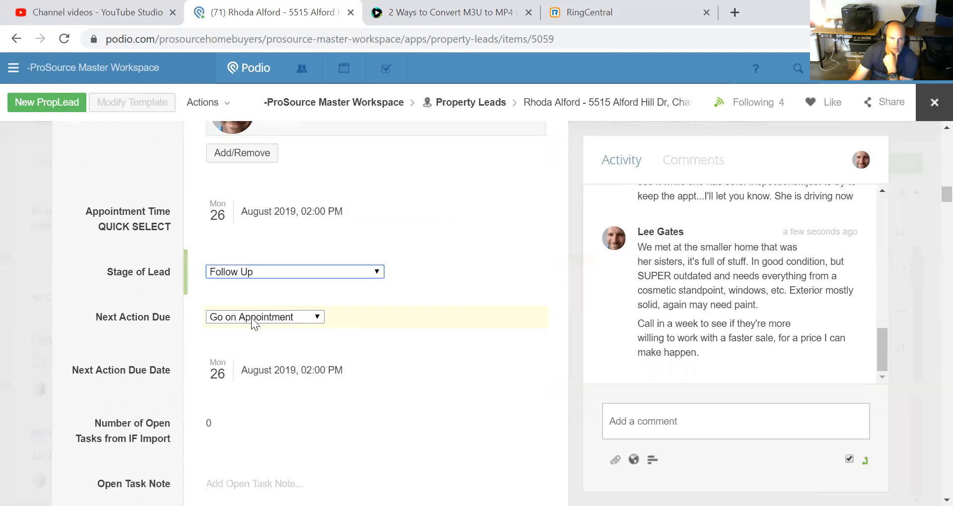
left_click(259, 311)
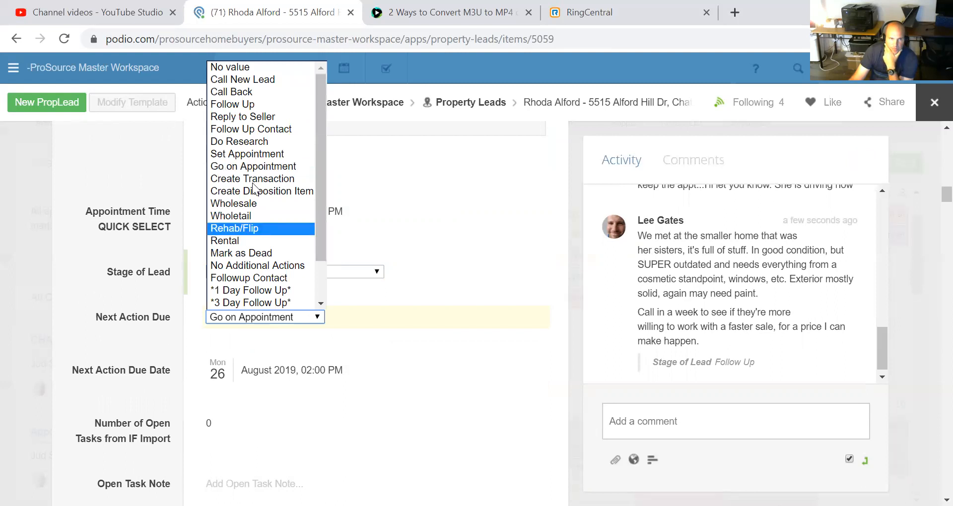
left_click(246, 105)
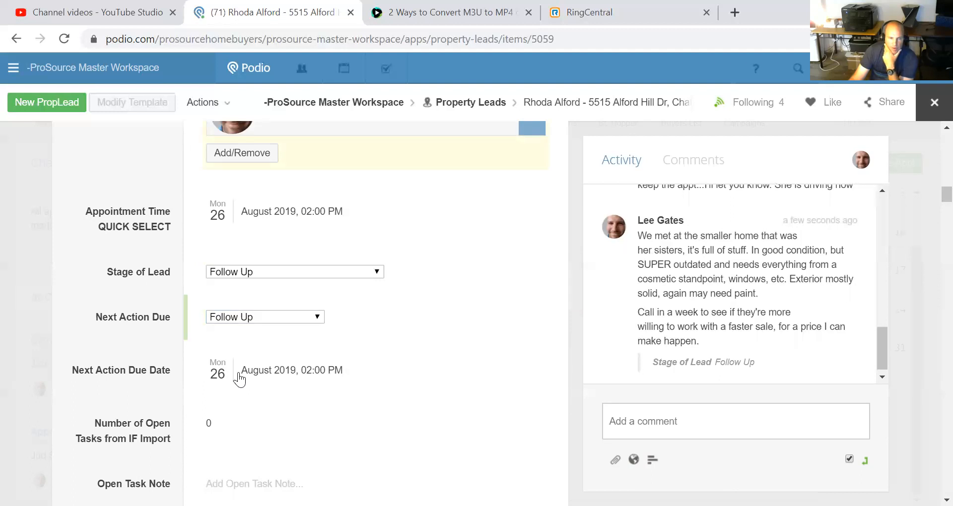
Set the lead's Next Action Due Date to 09/02/2019.
left_click(258, 370)
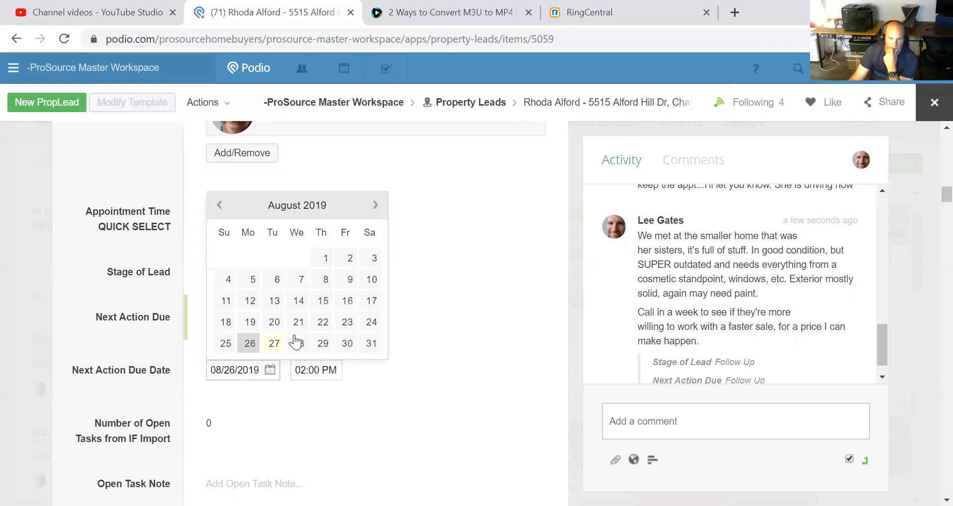
left_click(375, 206)
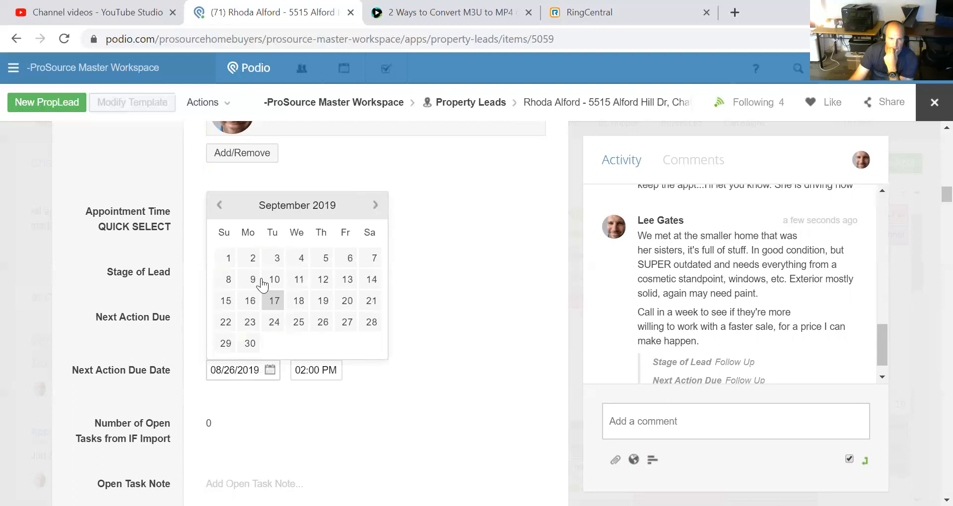
left_click(253, 258)
key("Tab")
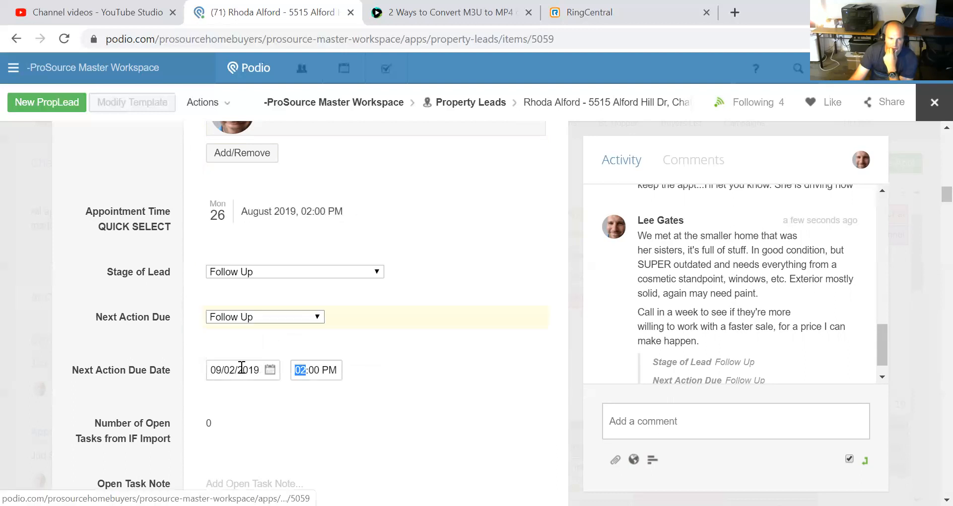
Change the lead's Next Action Due Date to 08/30/2019 and save it.
left_click(241, 367)
left_click(220, 205)
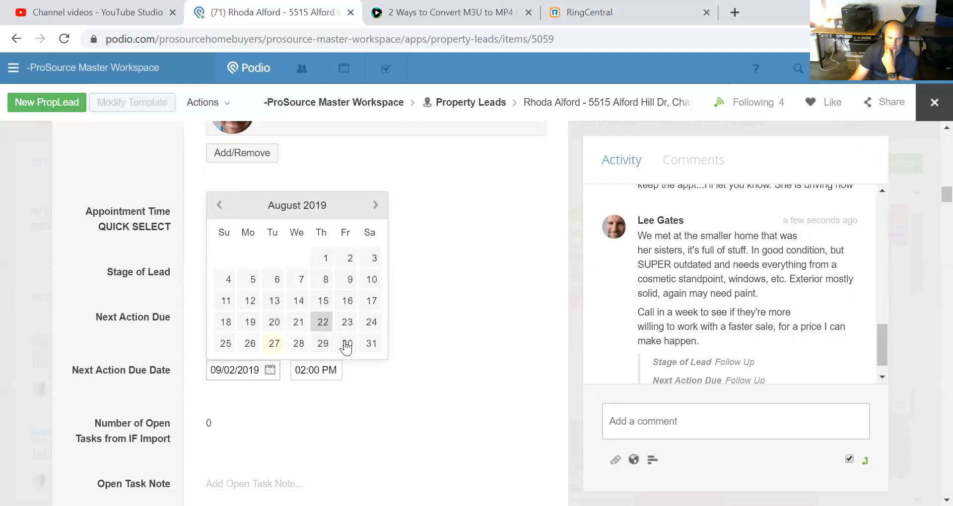
left_click(346, 343)
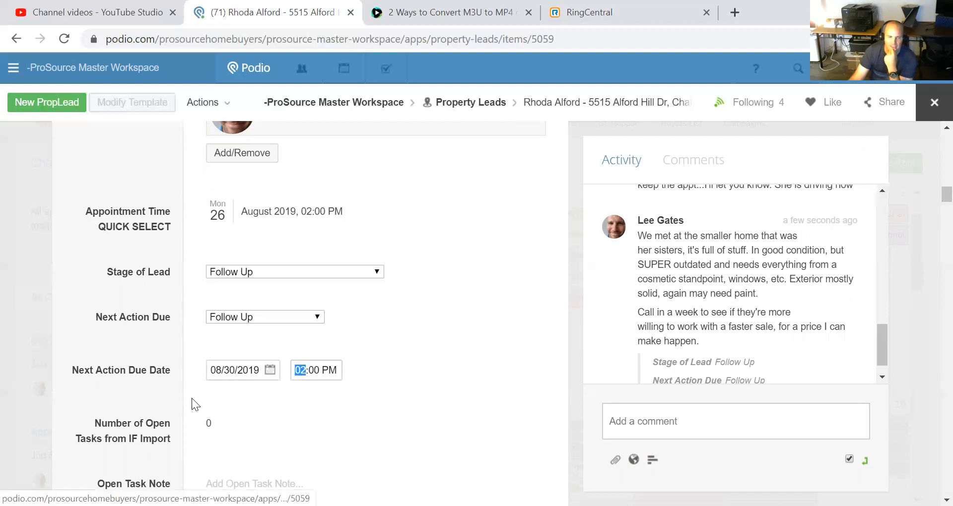
left_click(168, 385)
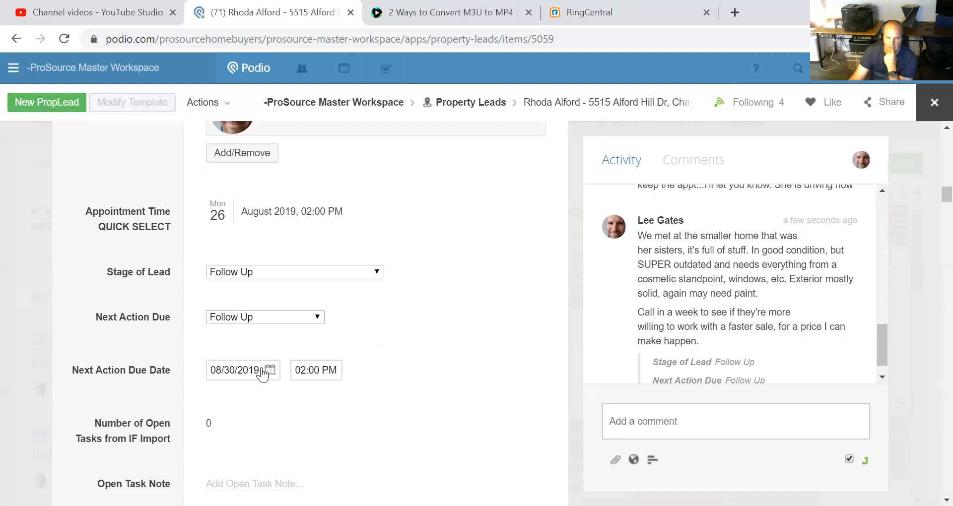
left_click(309, 393)
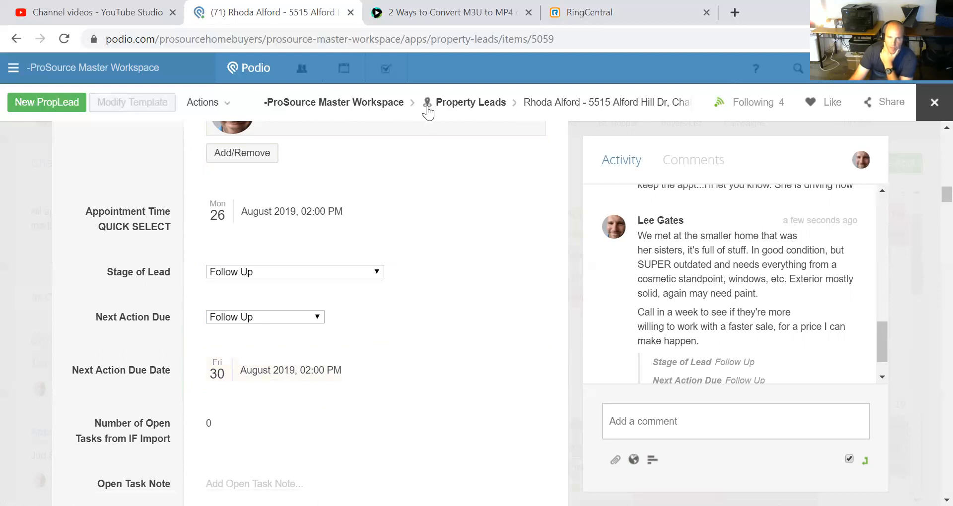
Leave the property lead and return to the -ProSource Master Workspace dashboard.
left_click(390, 111)
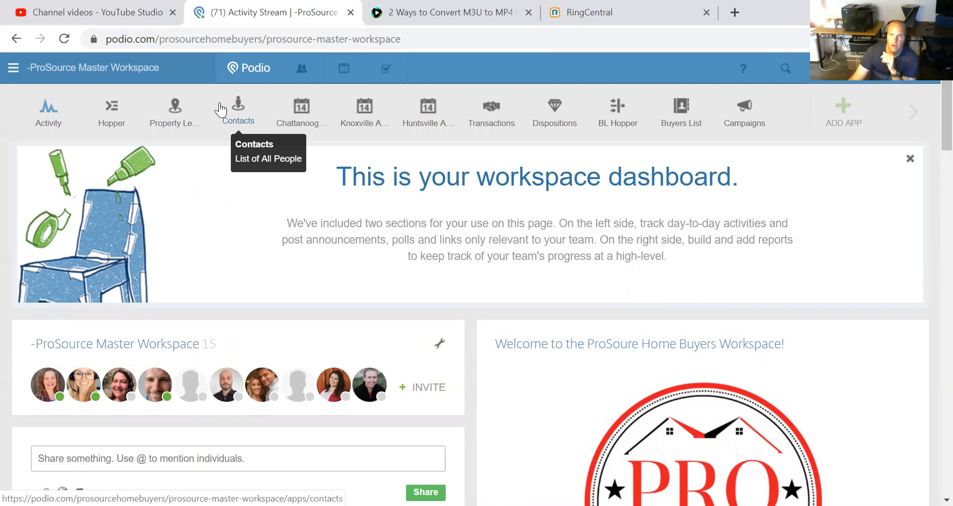
left_click(221, 110)
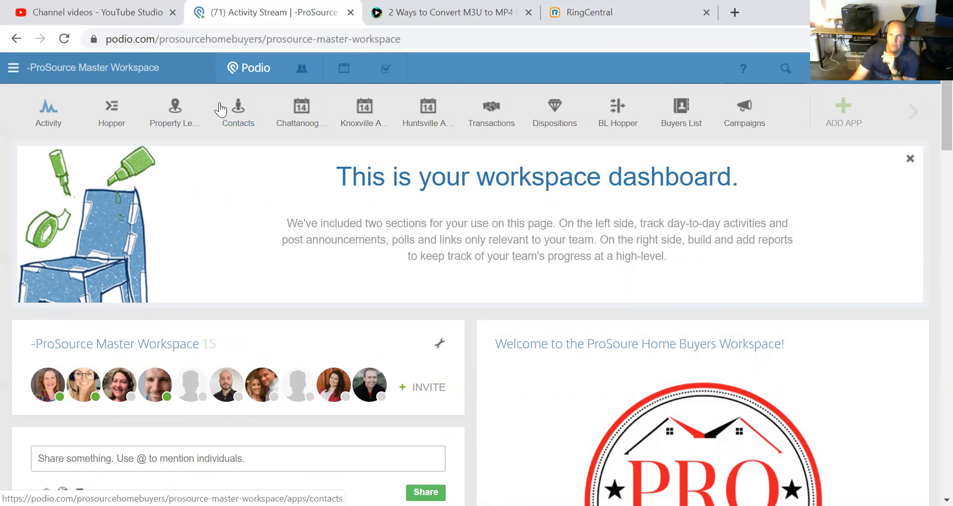